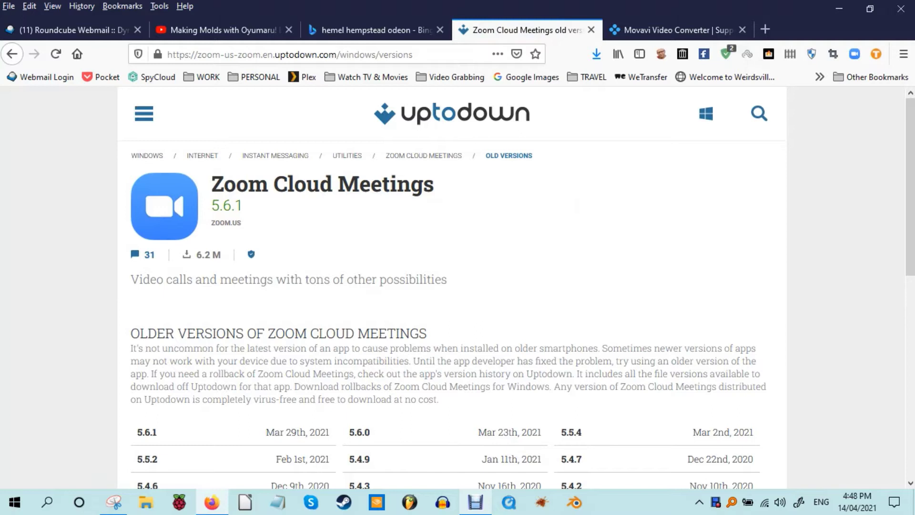
# Step: Scroll the Uptodown page in Firefox and accept its privacy consent notice
pyautogui.scroll(-3, 458, 286)
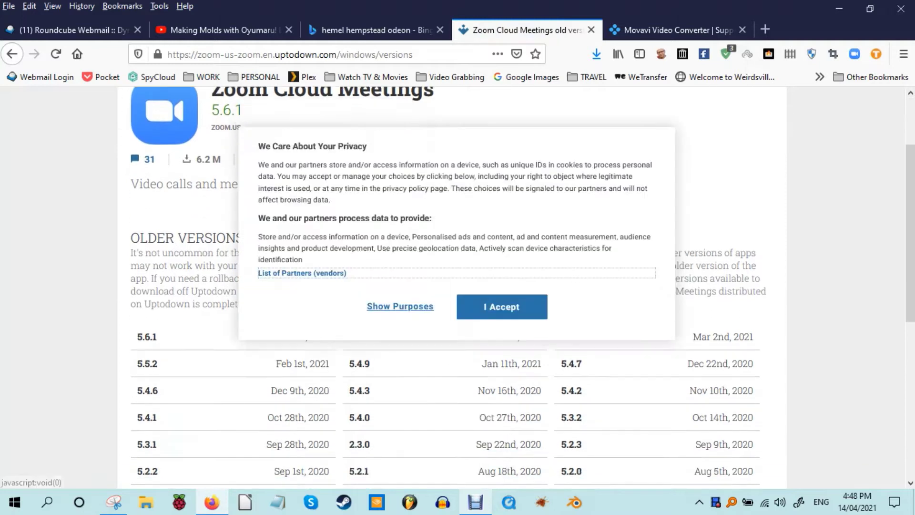
pyautogui.scroll(-1, 458, 286)
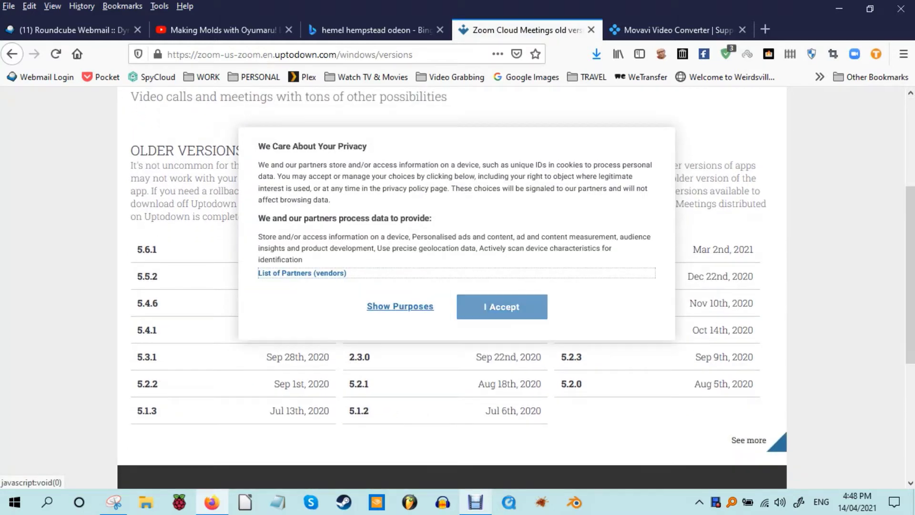
pyautogui.click(502, 307)
pyautogui.scroll(-3, 458, 286)
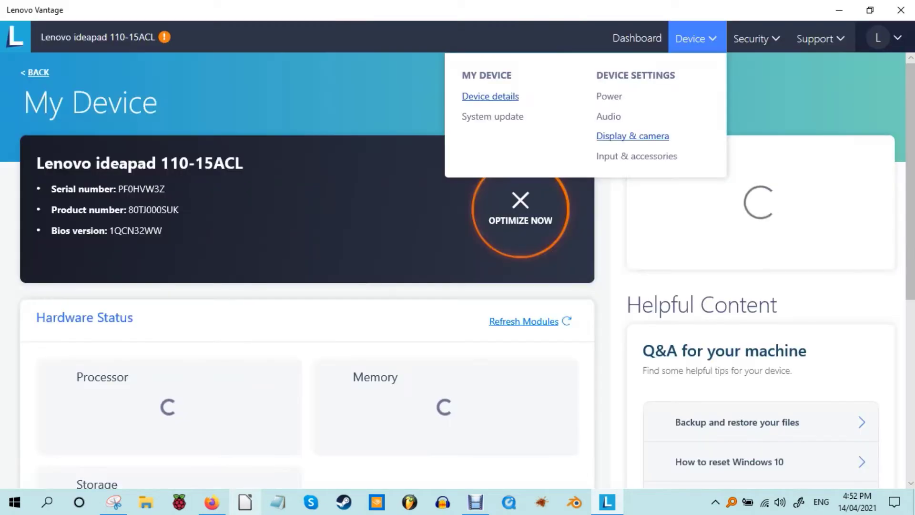
# Step: In Lenovo Vantage's Display & Camera settings, confirm Camera Privacy Mode is off
pyautogui.click(615, 135)
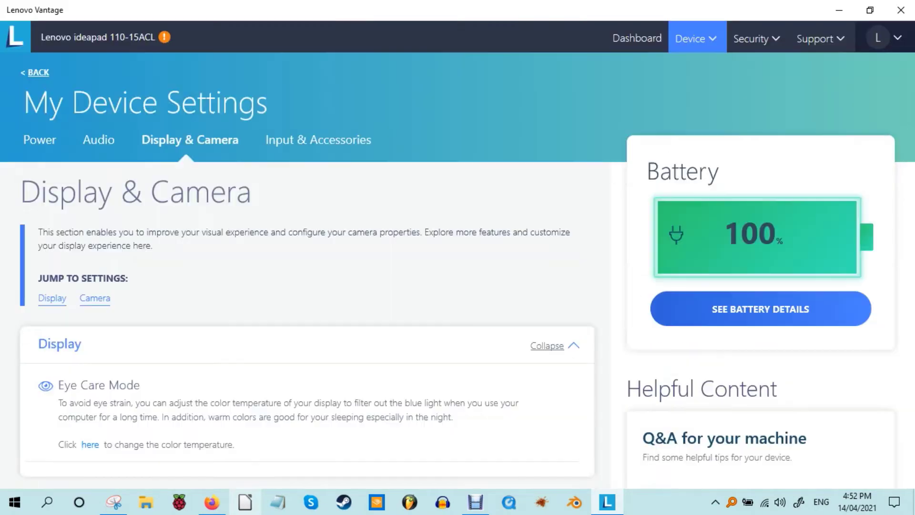
pyautogui.scroll(-4, 453, 267)
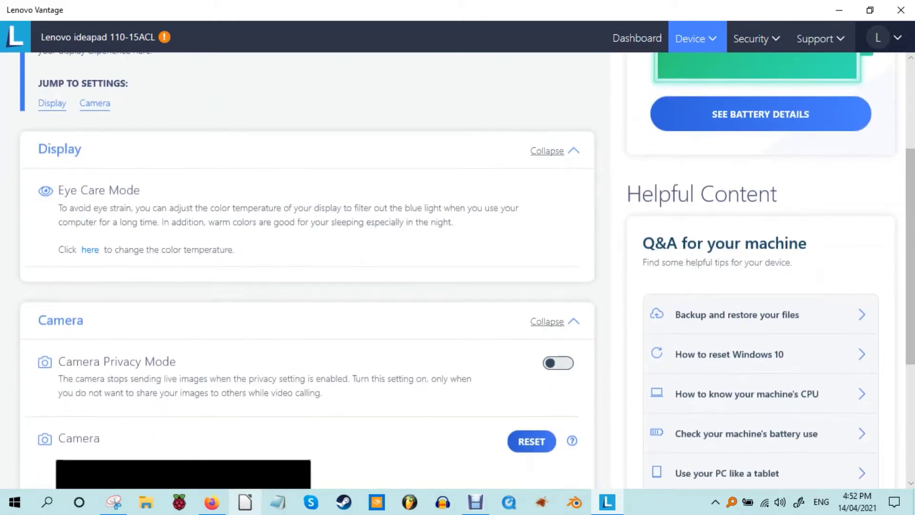
pyautogui.scroll(-1, 457, 270)
pyautogui.scroll(-3, 458, 270)
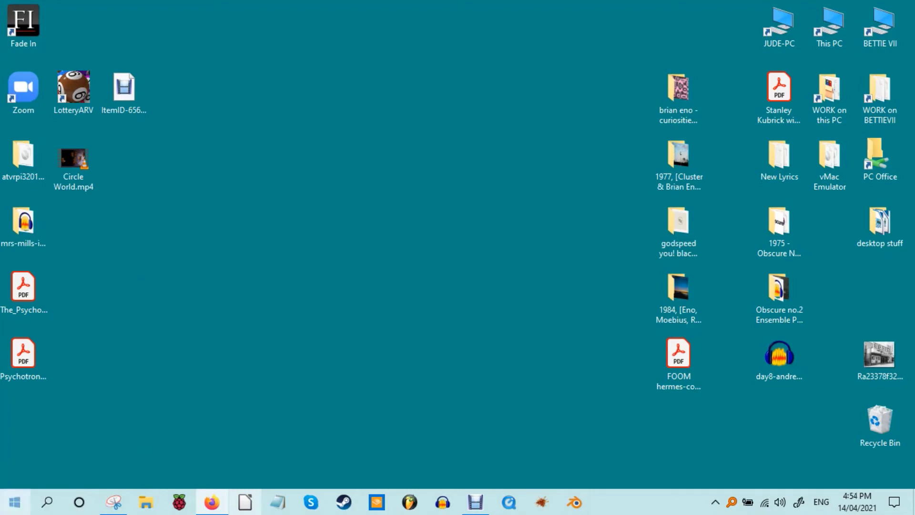
# Step: Go to the Privacy section of Windows Settings from the Start menu
pyautogui.click(14, 502)
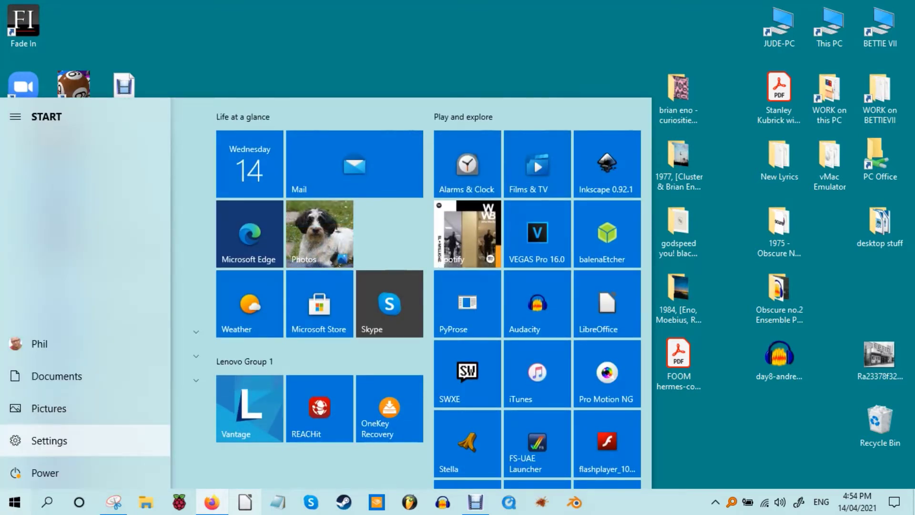
pyautogui.click(48, 440)
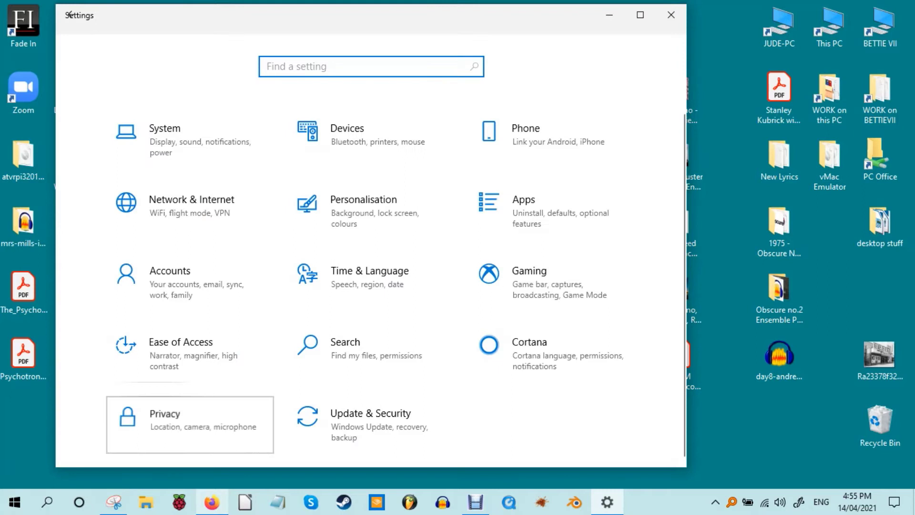
pyautogui.click(167, 414)
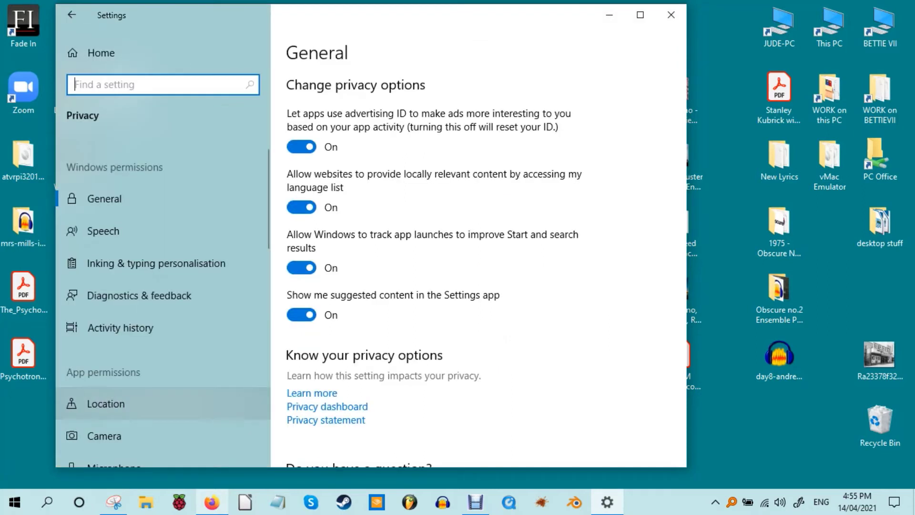
pyautogui.scroll(-3, 163, 329)
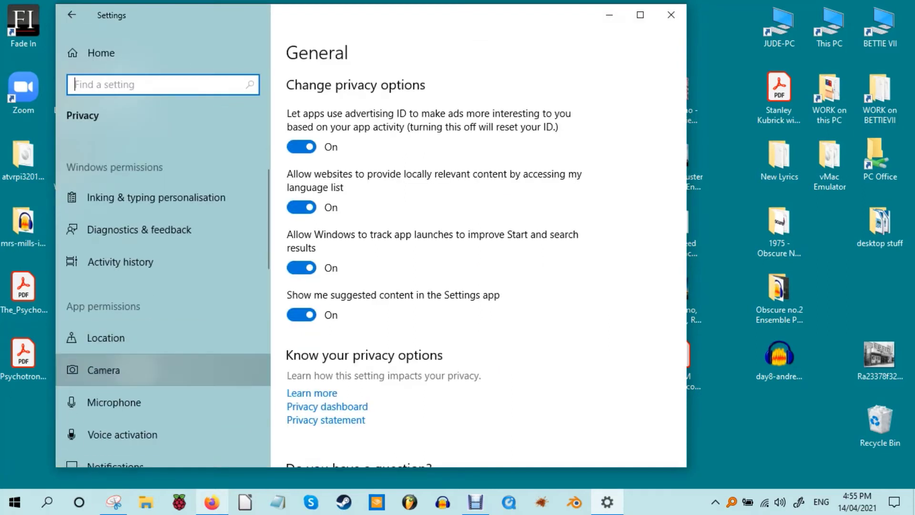
# Step: Review the Camera permissions, confirming access is on for apps and desktop apps including Zoom Meetings
pyautogui.click(103, 370)
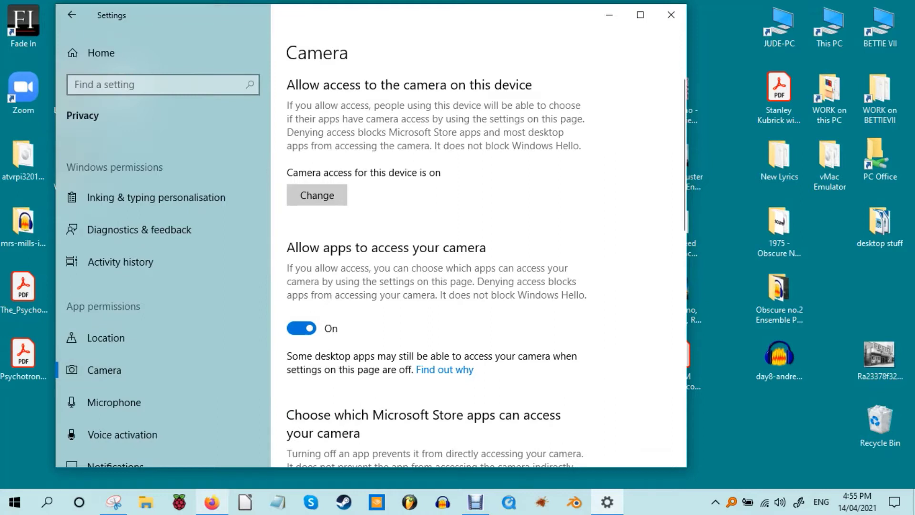
pyautogui.scroll(-5, 436, 272)
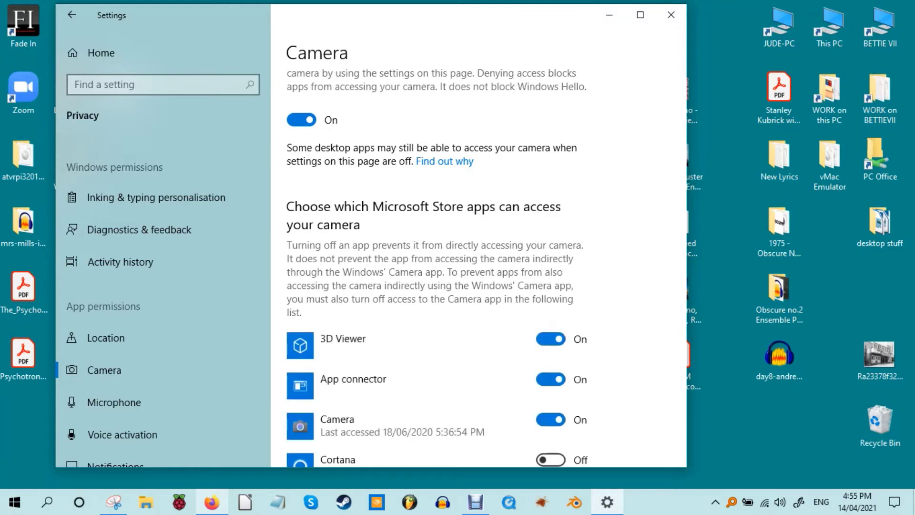
pyautogui.scroll(-6, 436, 272)
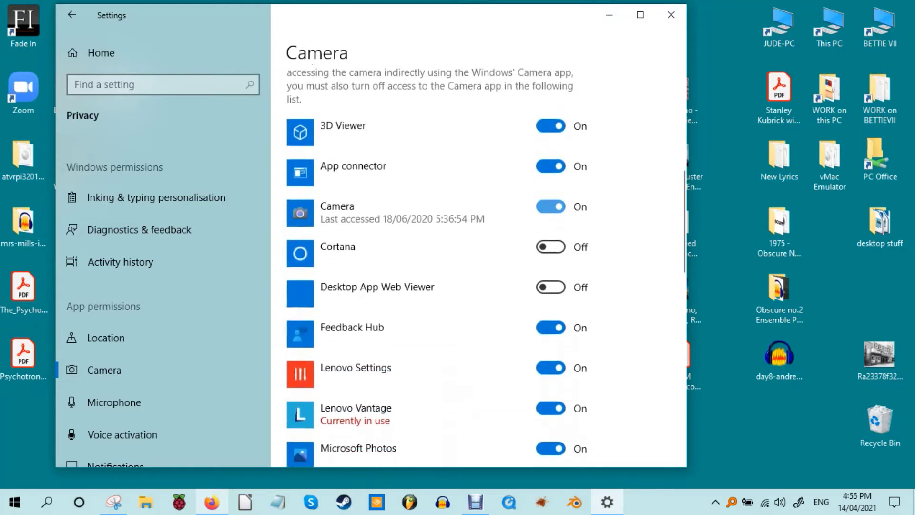
pyautogui.scroll(-6, 436, 271)
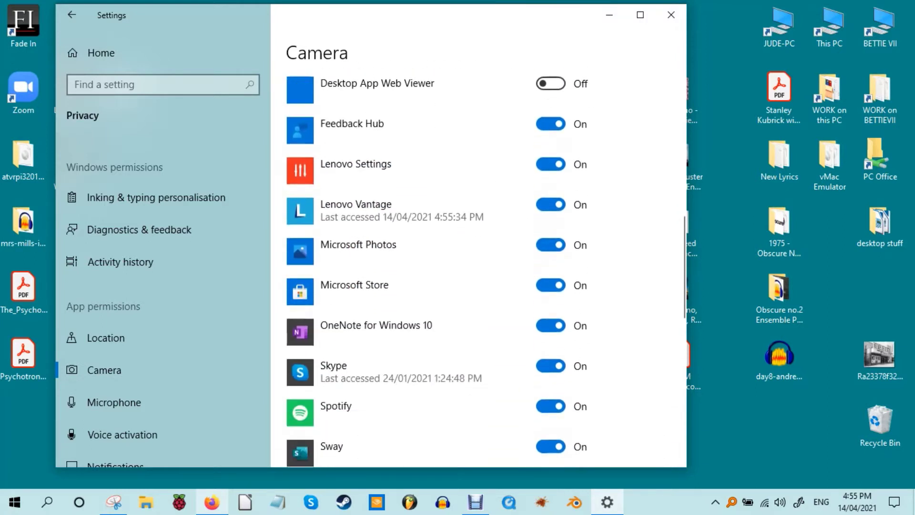
pyautogui.scroll(-6, 436, 271)
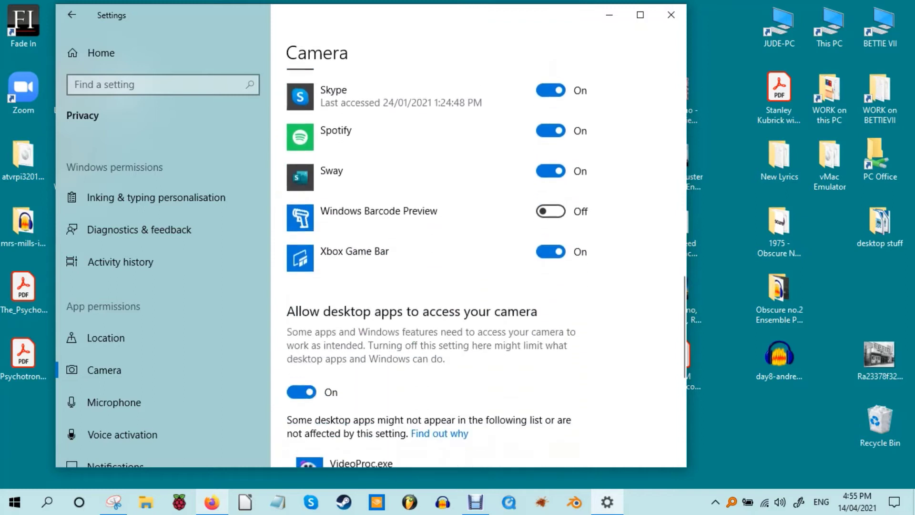
pyautogui.scroll(-3, 436, 272)
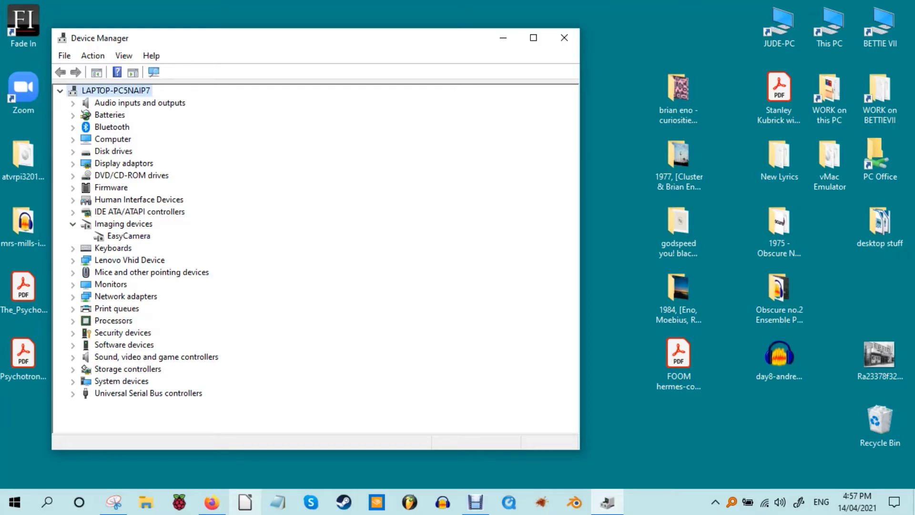
# Step: Select EasyCamera under Imaging devices and bring up its context menu
pyautogui.click(128, 235)
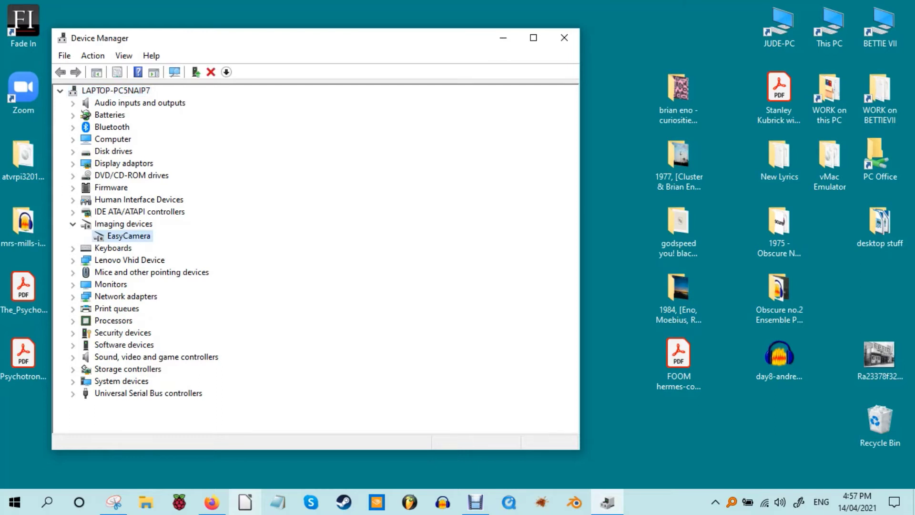
pyautogui.rightClick(123, 236)
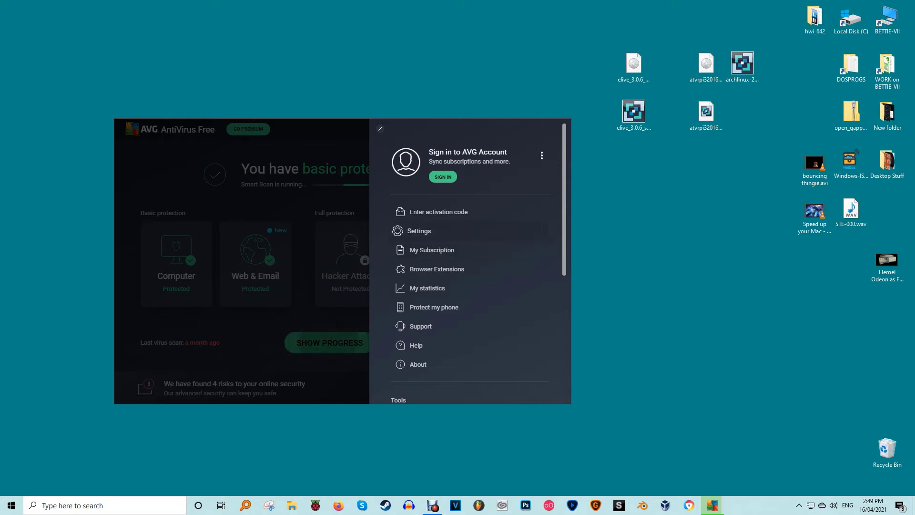
# Step: Review AVG's Notifications, Exceptions and Blocked & Allowed apps settings
pyautogui.click(421, 231)
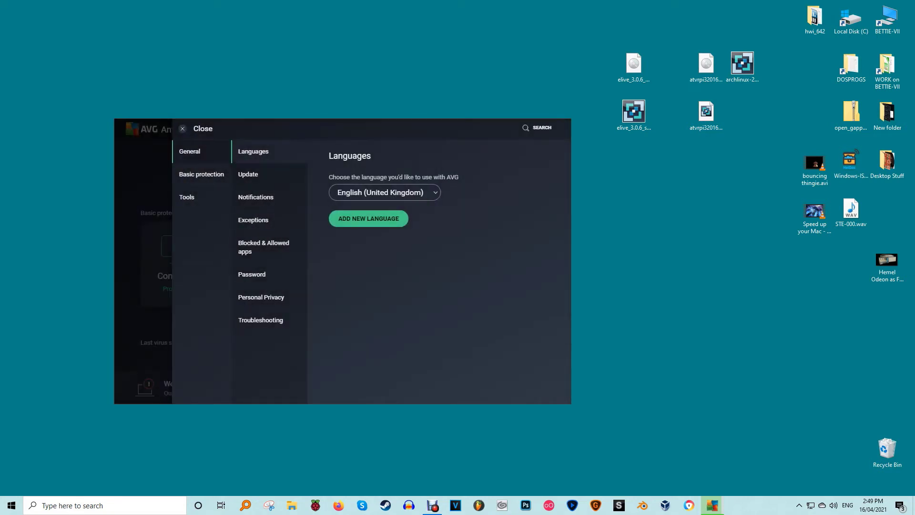
pyautogui.click(256, 197)
pyautogui.click(253, 219)
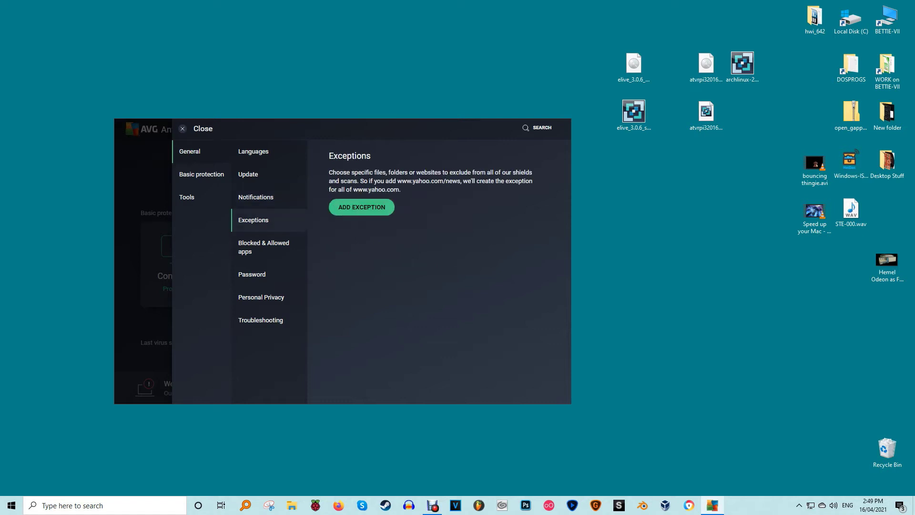
pyautogui.click(264, 247)
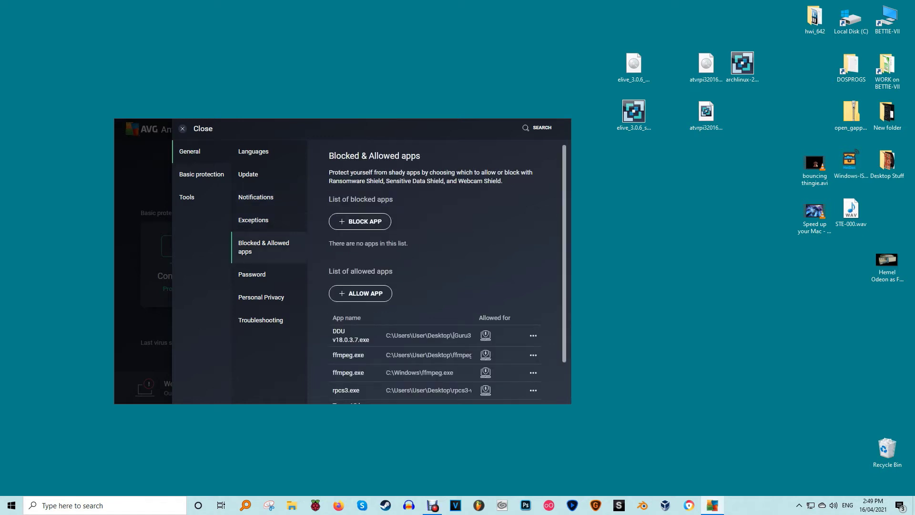
pyautogui.scroll(-2, 435, 272)
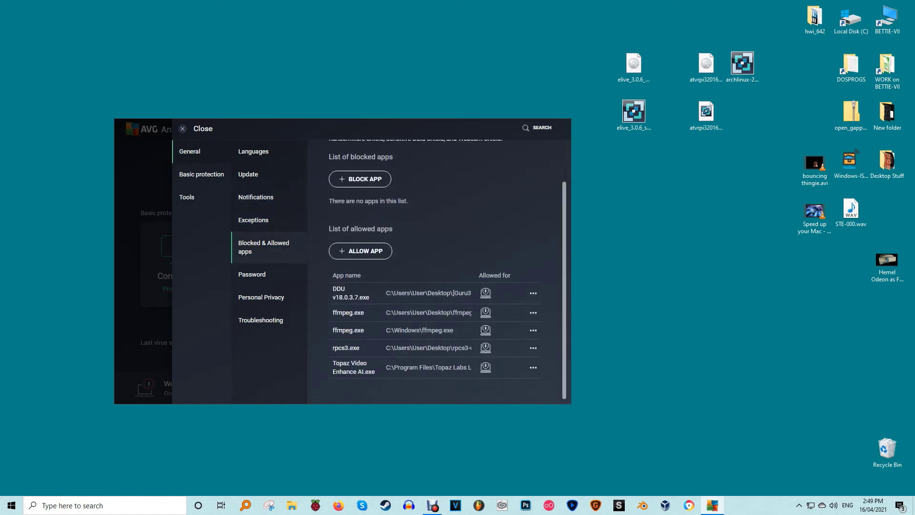
pyautogui.scroll(2, 435, 271)
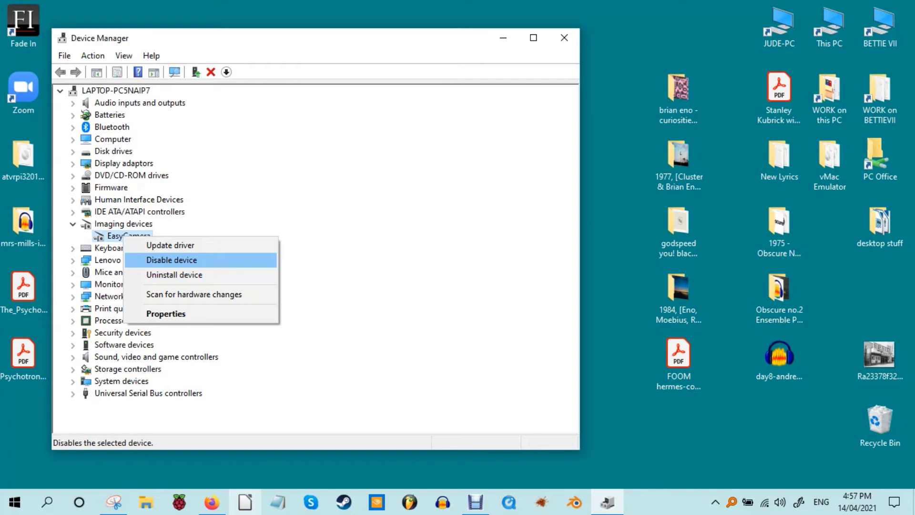
# Step: Show EasyCamera's properties on the Driver tab
pyautogui.click(166, 313)
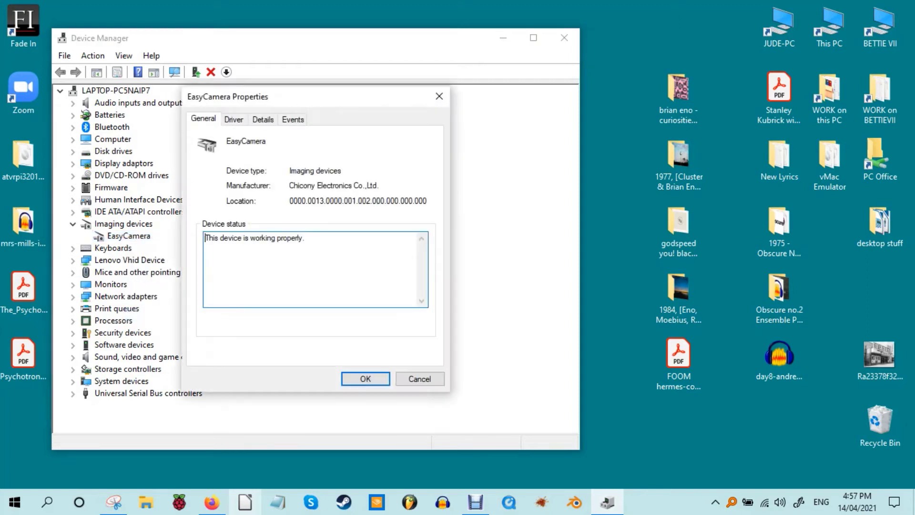
pyautogui.click(234, 119)
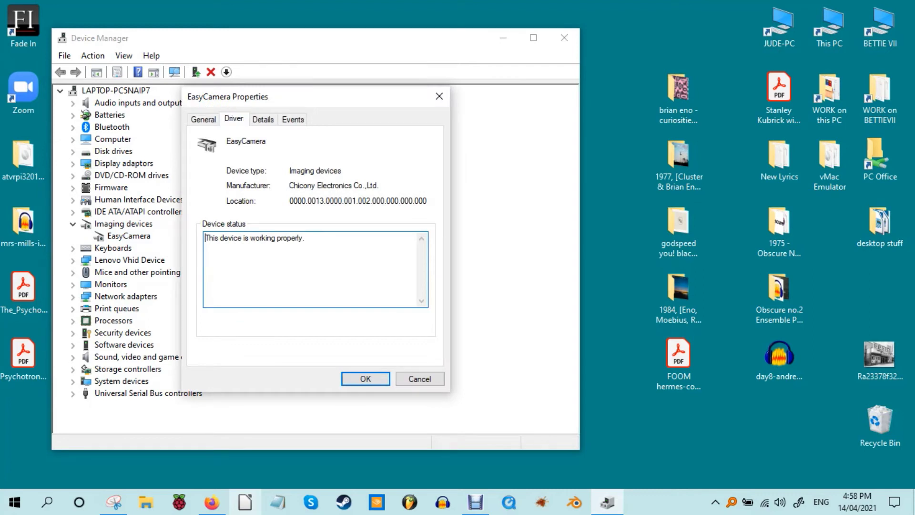
pyautogui.moveTo(228, 97); pyautogui.dragTo(314, 115)
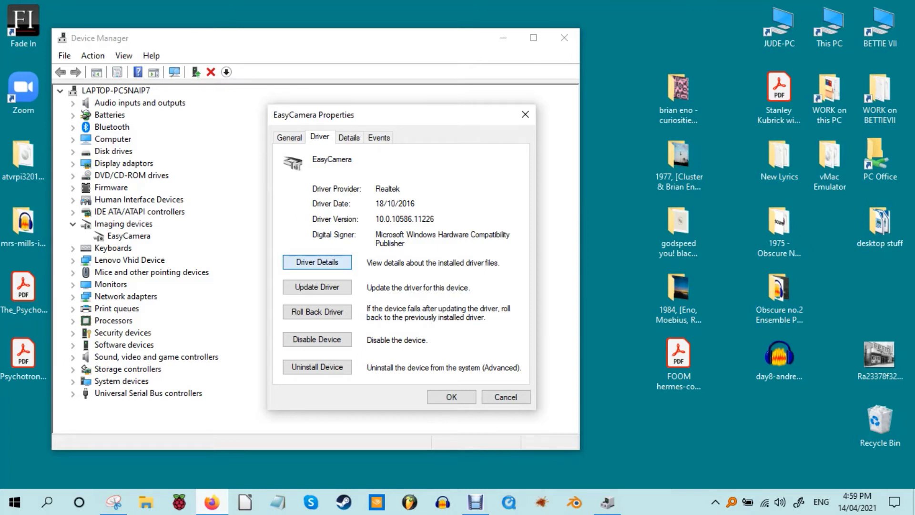
# Step: Check the camera driver's file details, then roll EasyCamera back to its previous driver
pyautogui.click(317, 262)
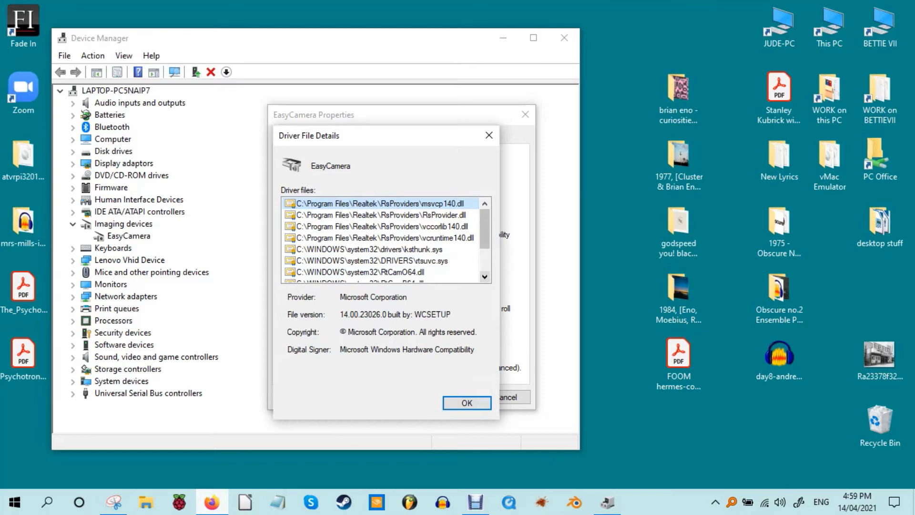
pyautogui.click(484, 277)
pyautogui.click(484, 277)
pyautogui.click(485, 277)
pyautogui.click(485, 277)
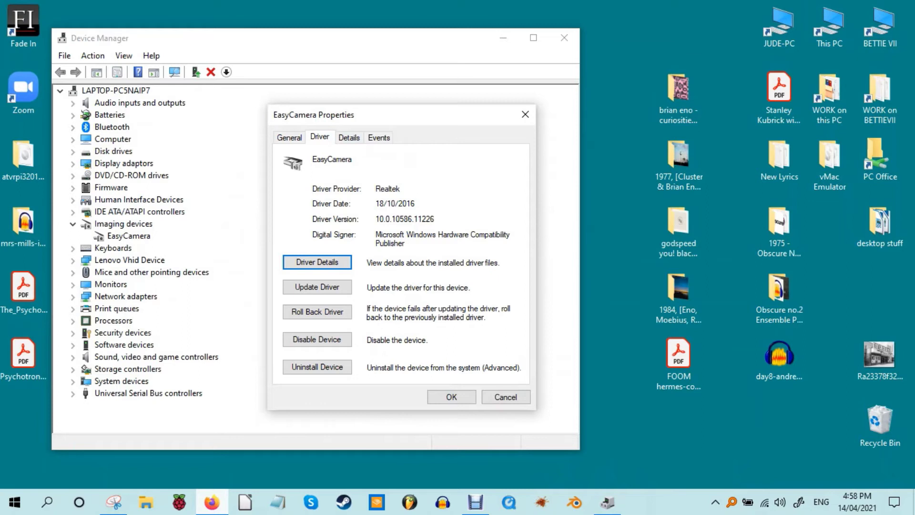
pyautogui.click(317, 286)
pyautogui.click(317, 311)
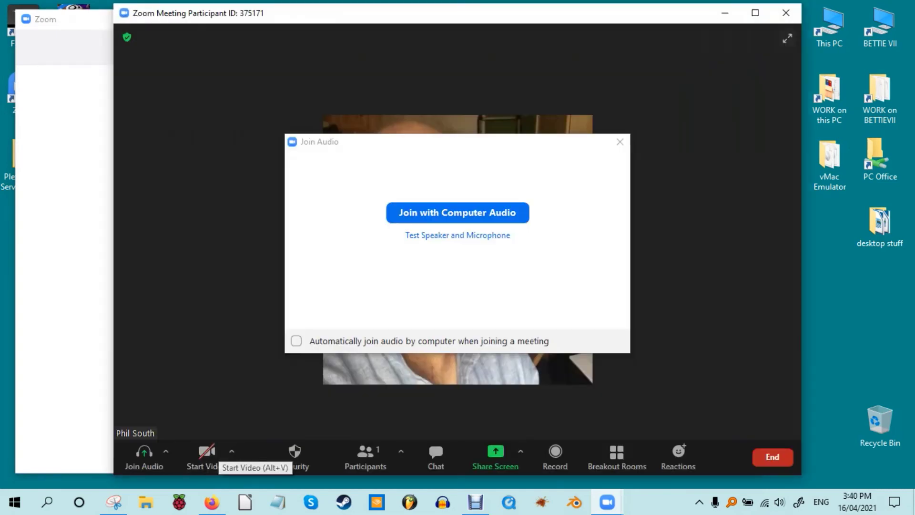
# Step: Join with computer audio, start video, and switch the camera from EpocCam Camera to FHD Webcam
pyautogui.press('Return')
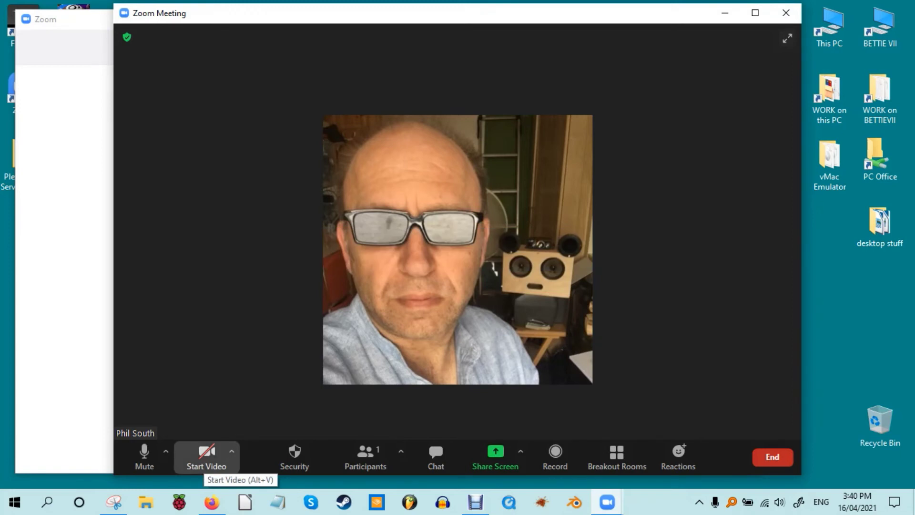
pyautogui.click(206, 457)
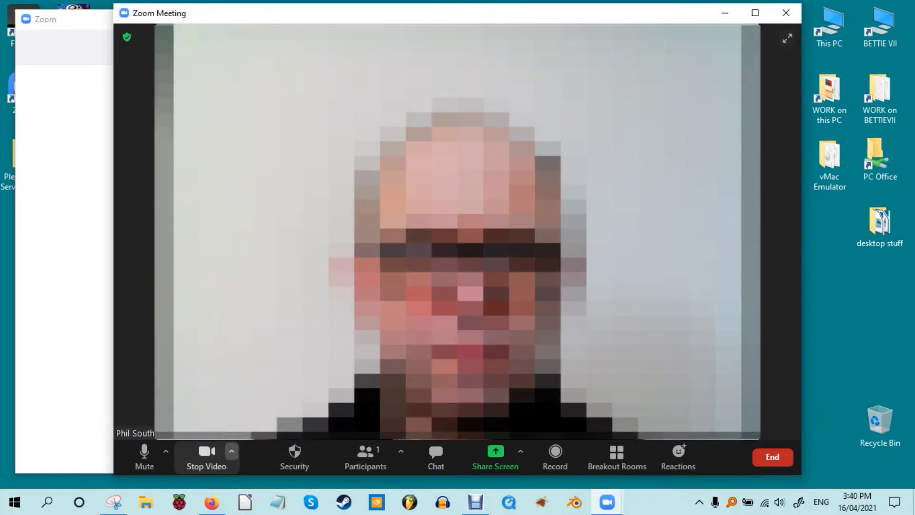
pyautogui.click(231, 451)
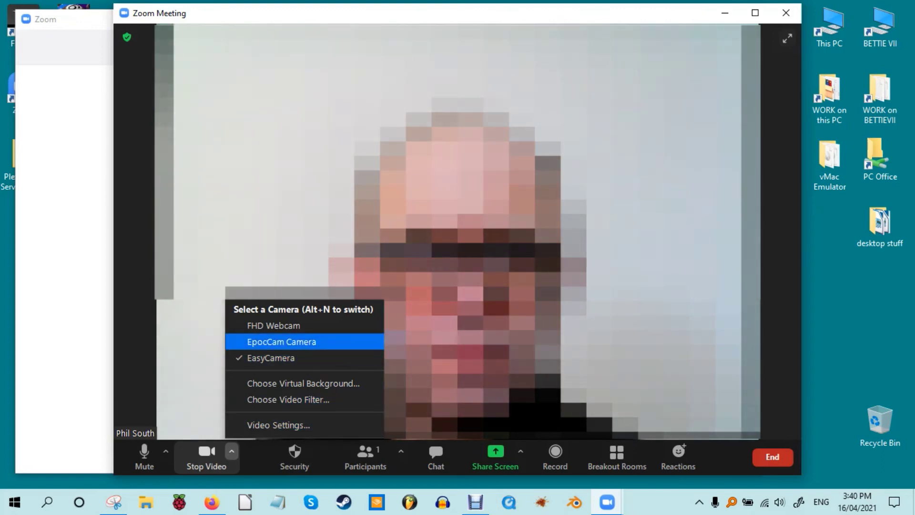
pyautogui.click(281, 341)
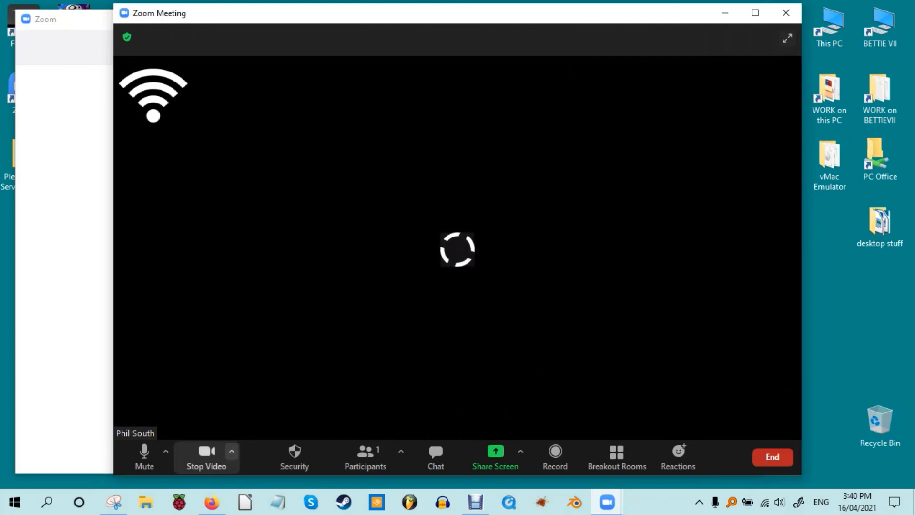
pyautogui.click(231, 451)
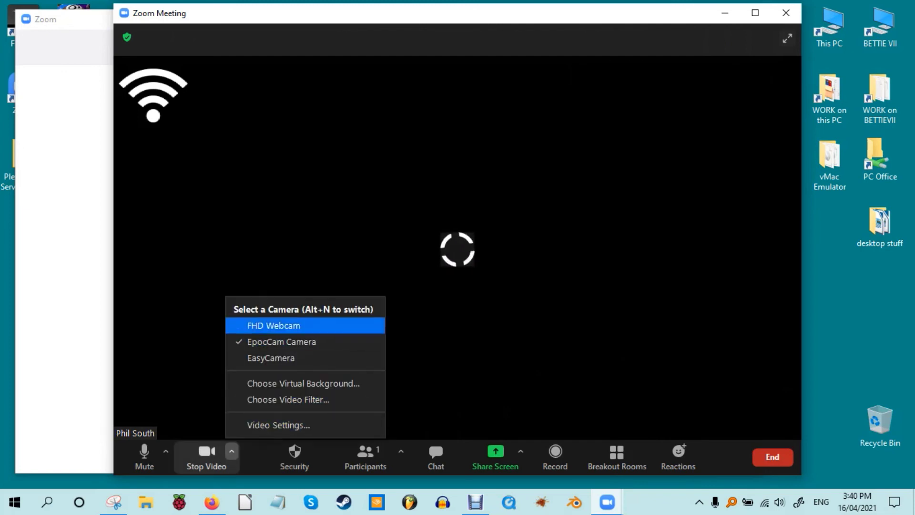
pyautogui.click(274, 325)
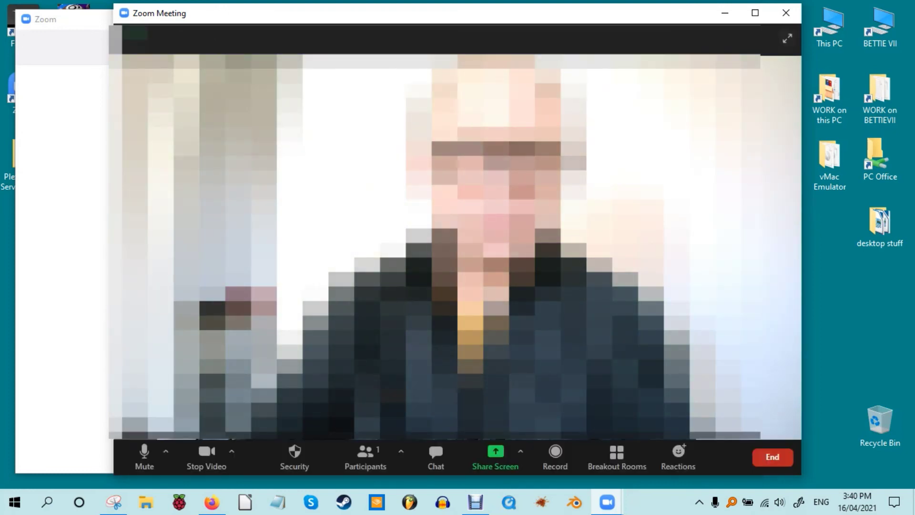